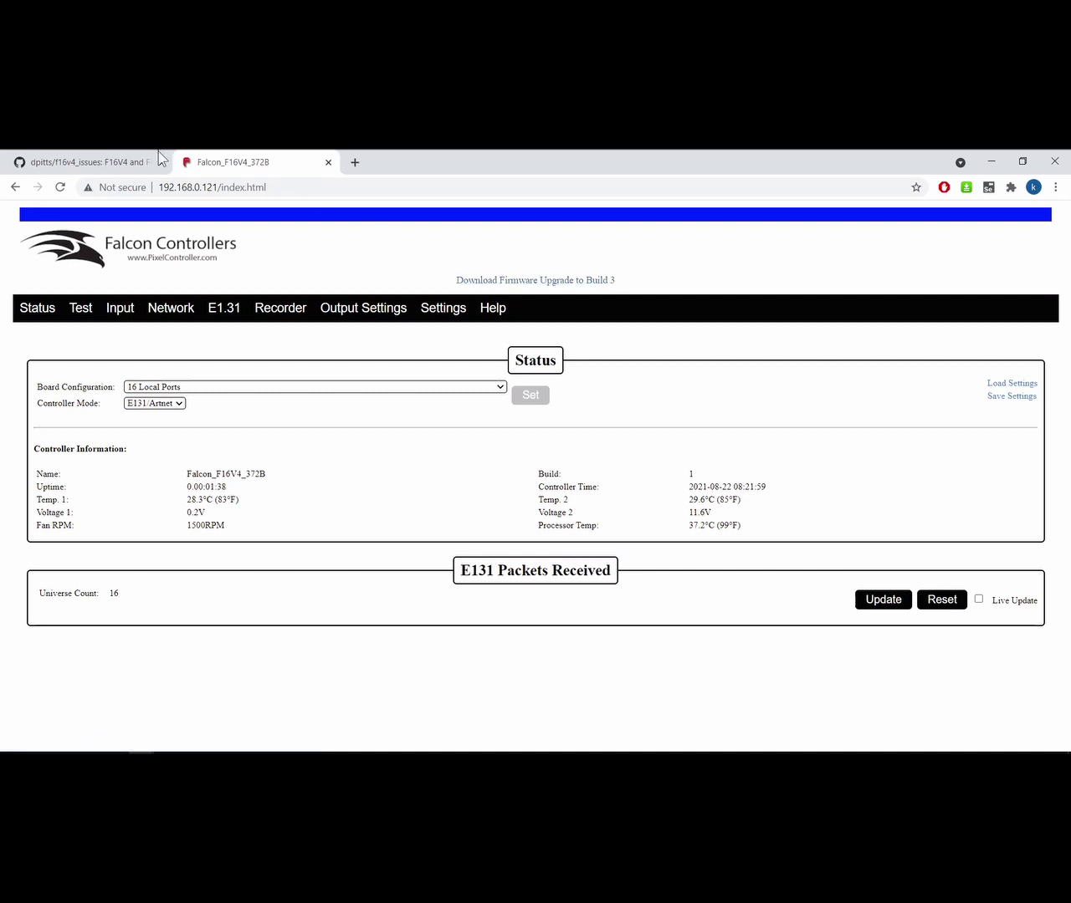
# - Read the f16v4_issues release_notes.txt build fixes on GitHub, then return to the repository root
pyautogui.click(118, 161)
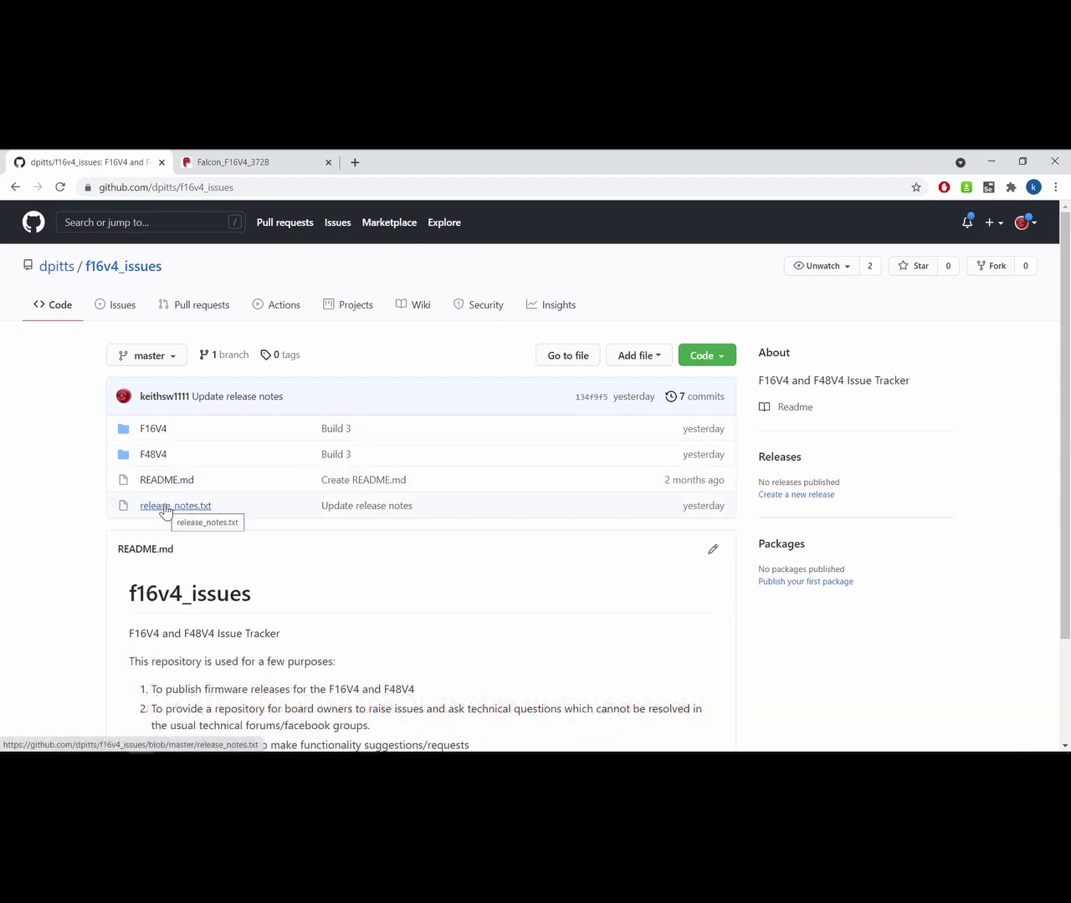
pyautogui.click(166, 508)
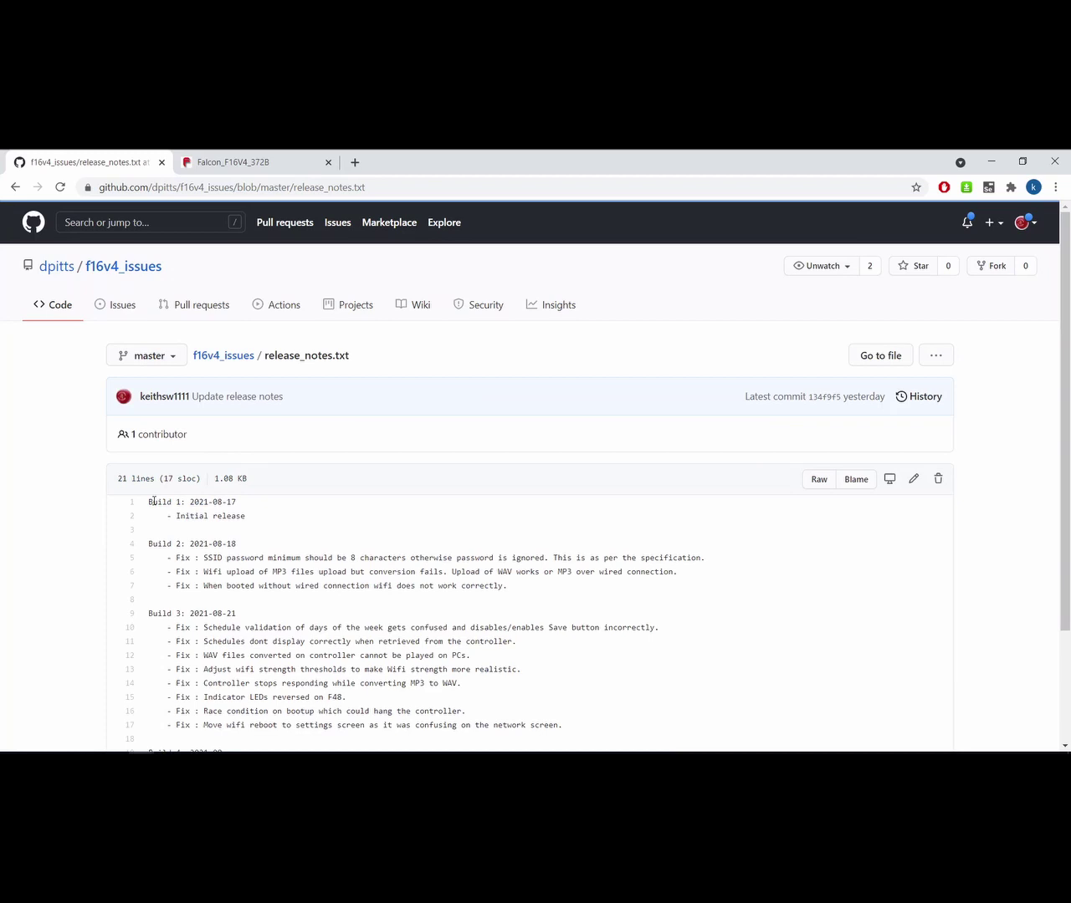
pyautogui.scroll(-2, 306, 544)
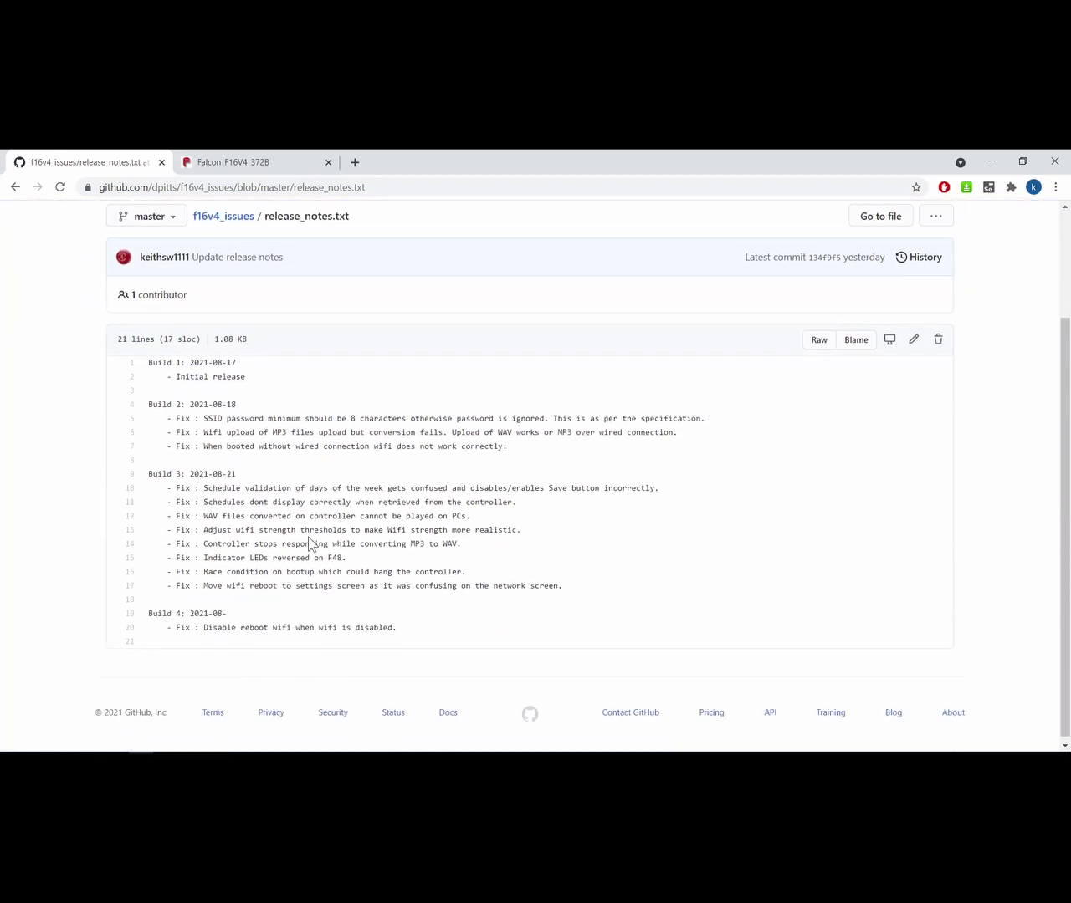
pyautogui.scroll(1, 311, 544)
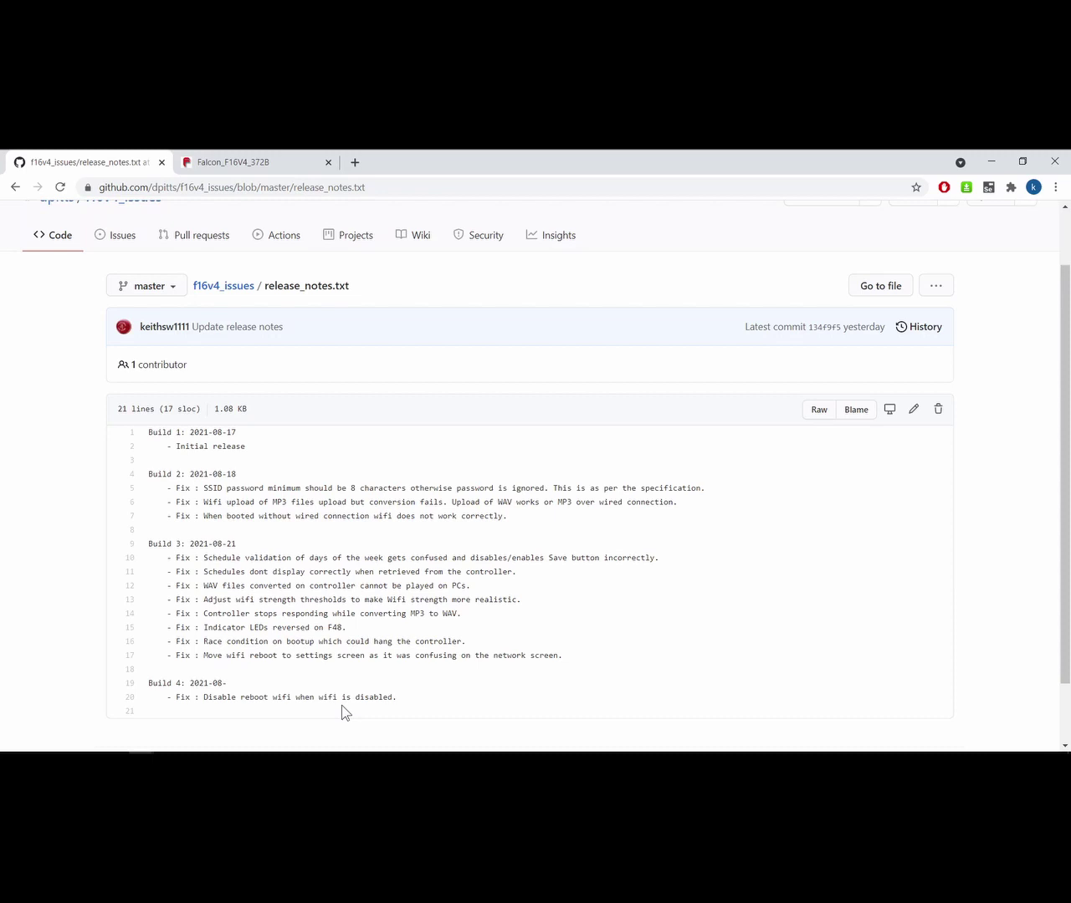
pyautogui.scroll(1, 302, 654)
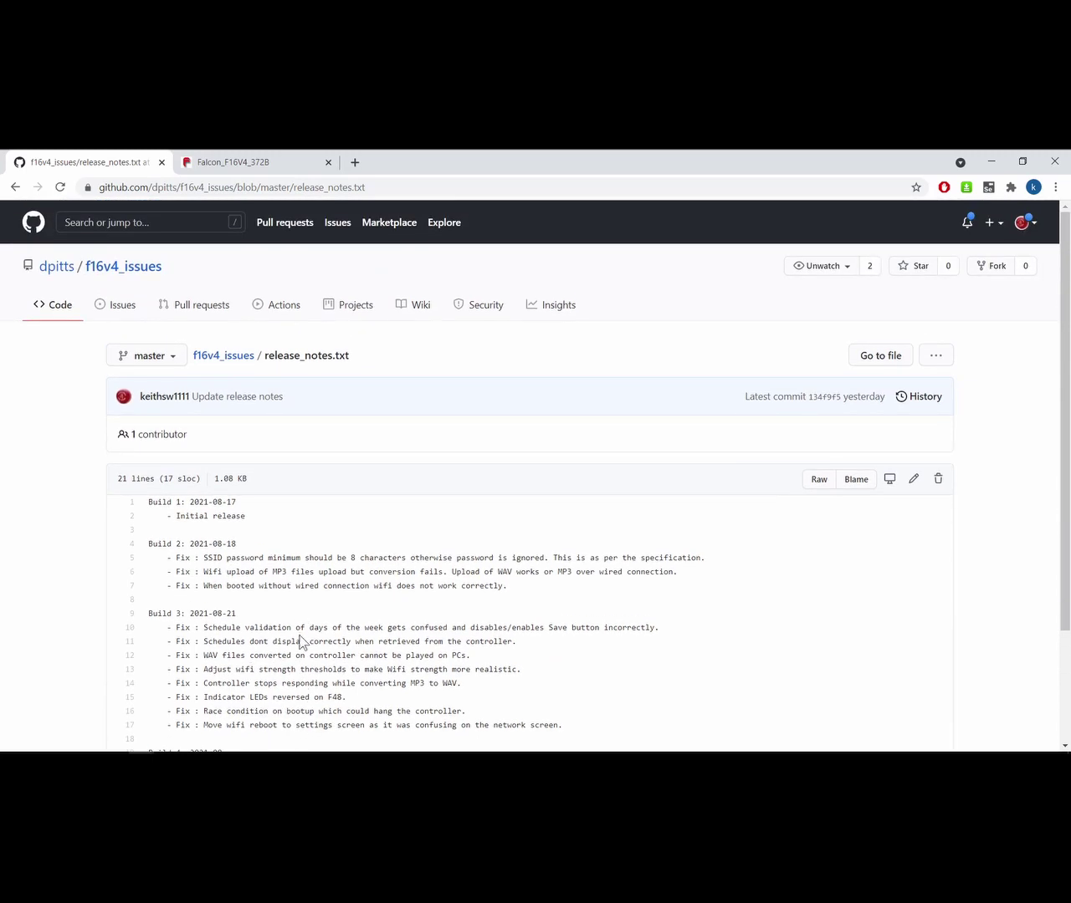
pyautogui.scroll(-1, 302, 643)
pyautogui.scroll(1, 289, 610)
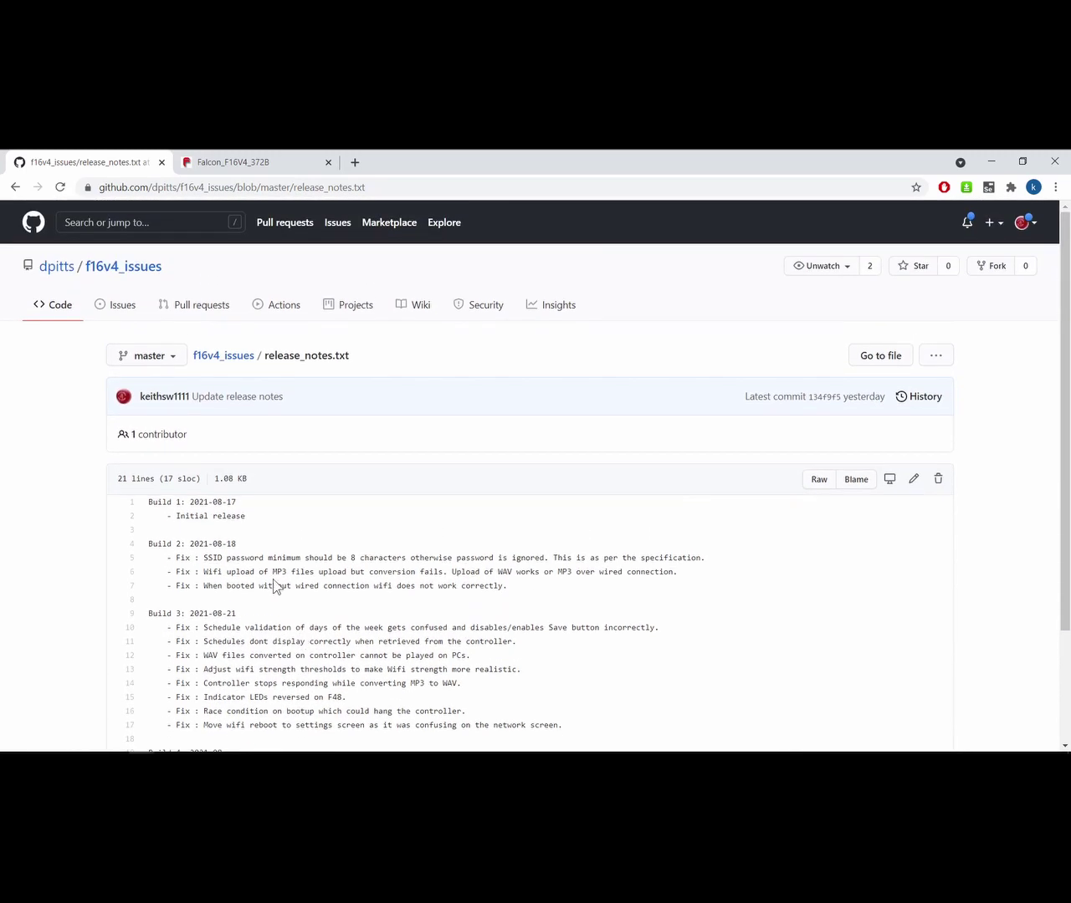
pyautogui.click(223, 356)
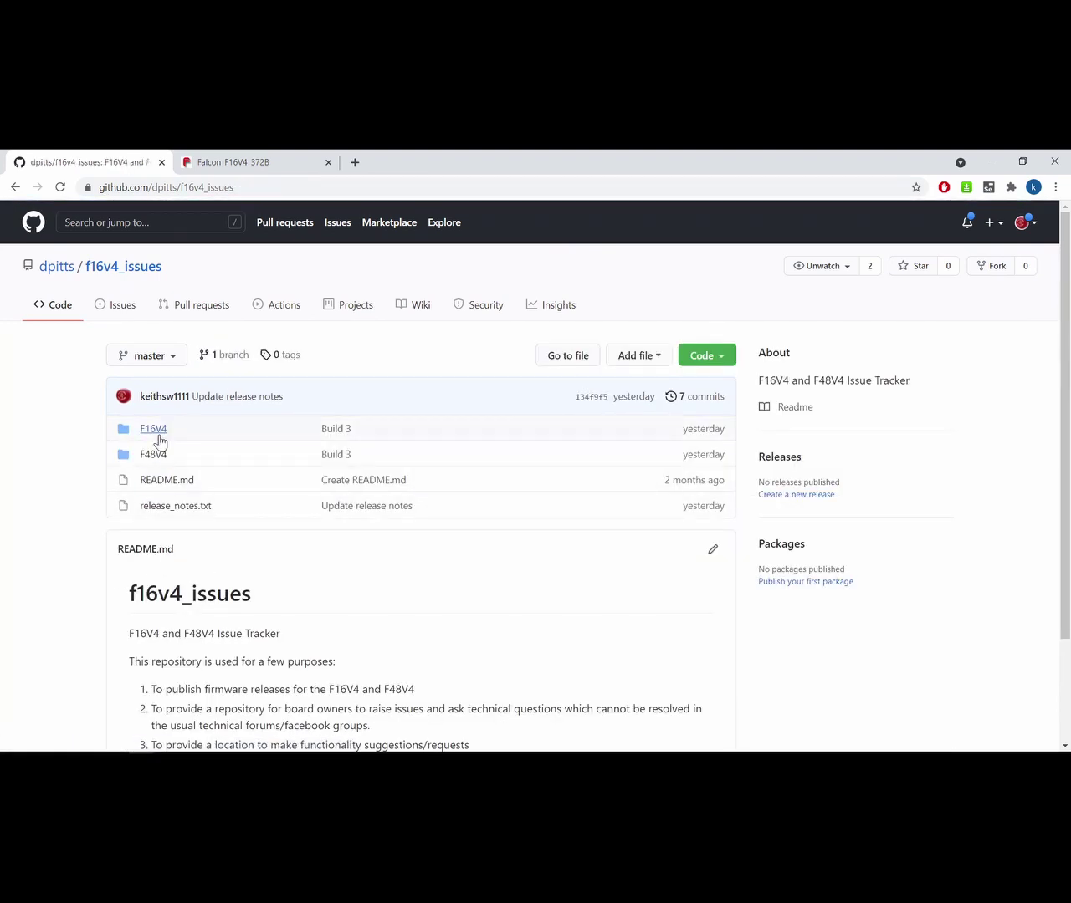
# - Open F16V4/Updating Firmware Process.txt and read its guide to installing .fl3 firmware files
pyautogui.click(155, 430)
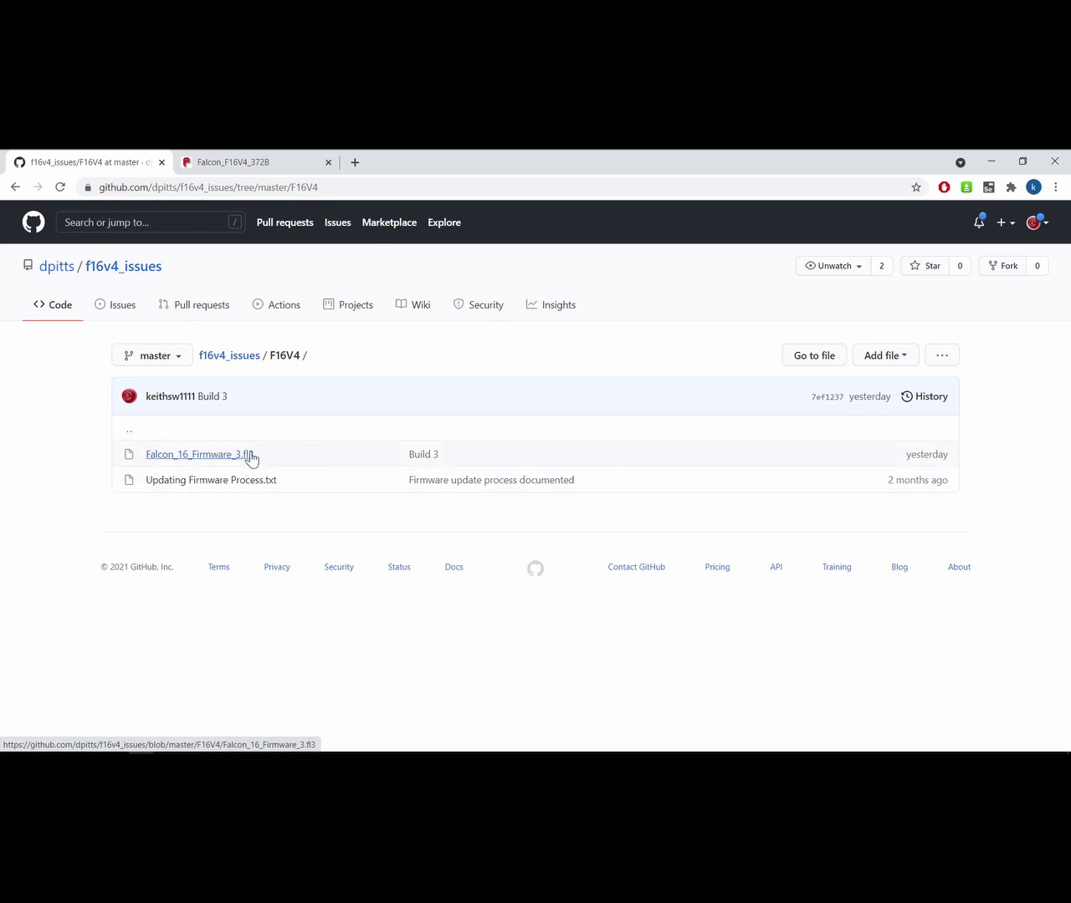
pyautogui.click(196, 485)
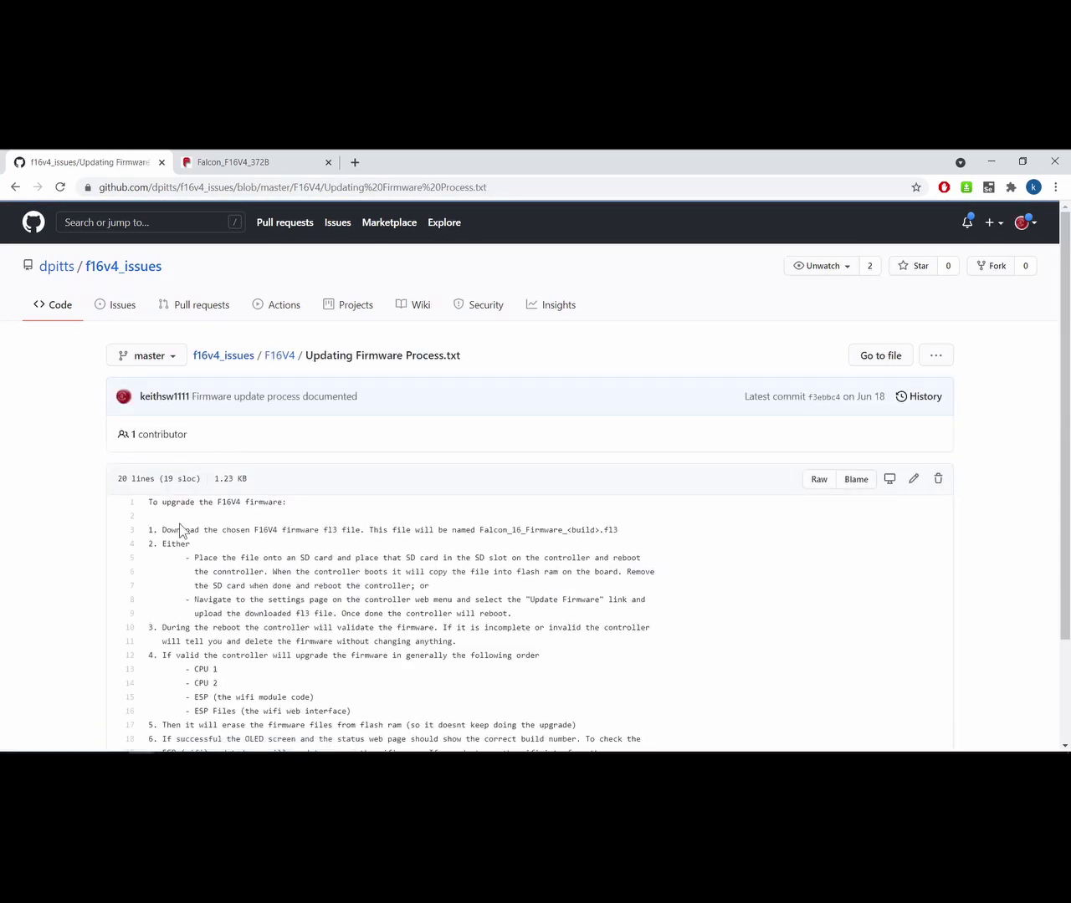
pyautogui.scroll(-2, 407, 574)
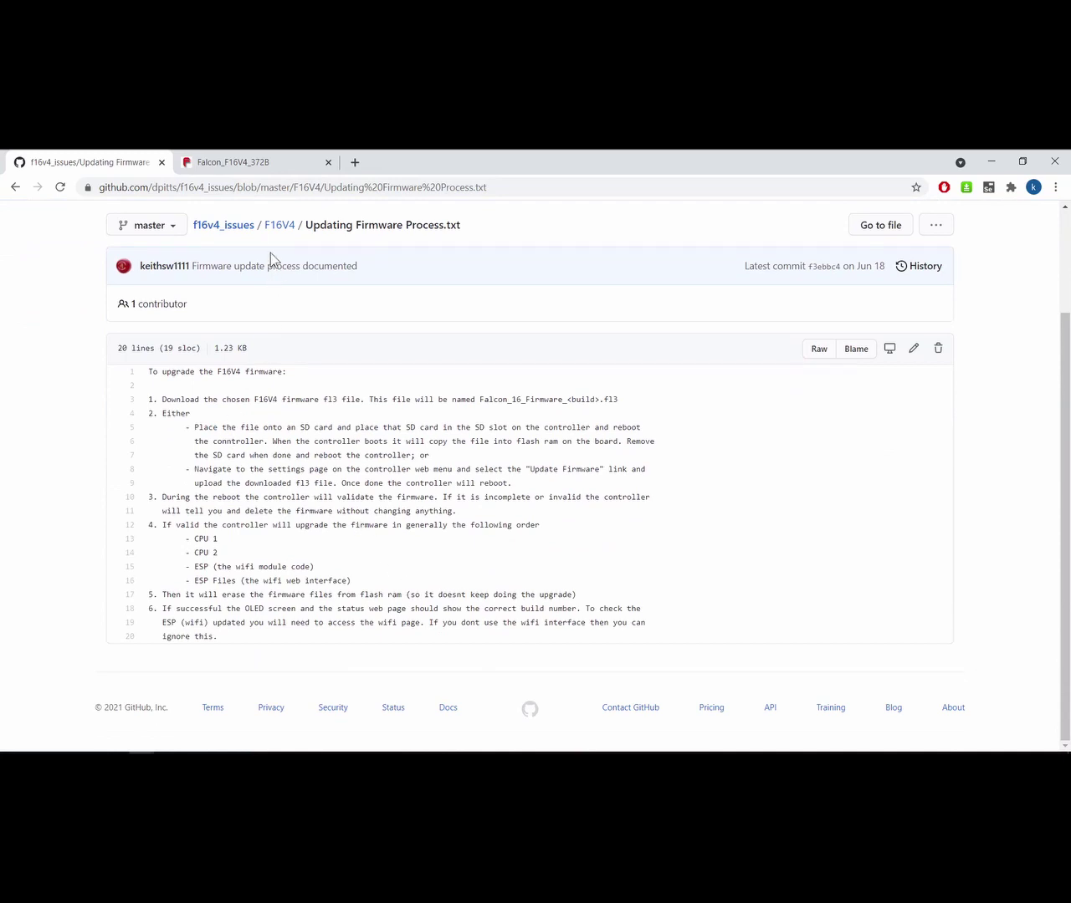
# - Download Falcon_16_Firmware_3.fl3 via the controller's 'Download Firmware Upgrade to Build 3' link
pyautogui.click(247, 163)
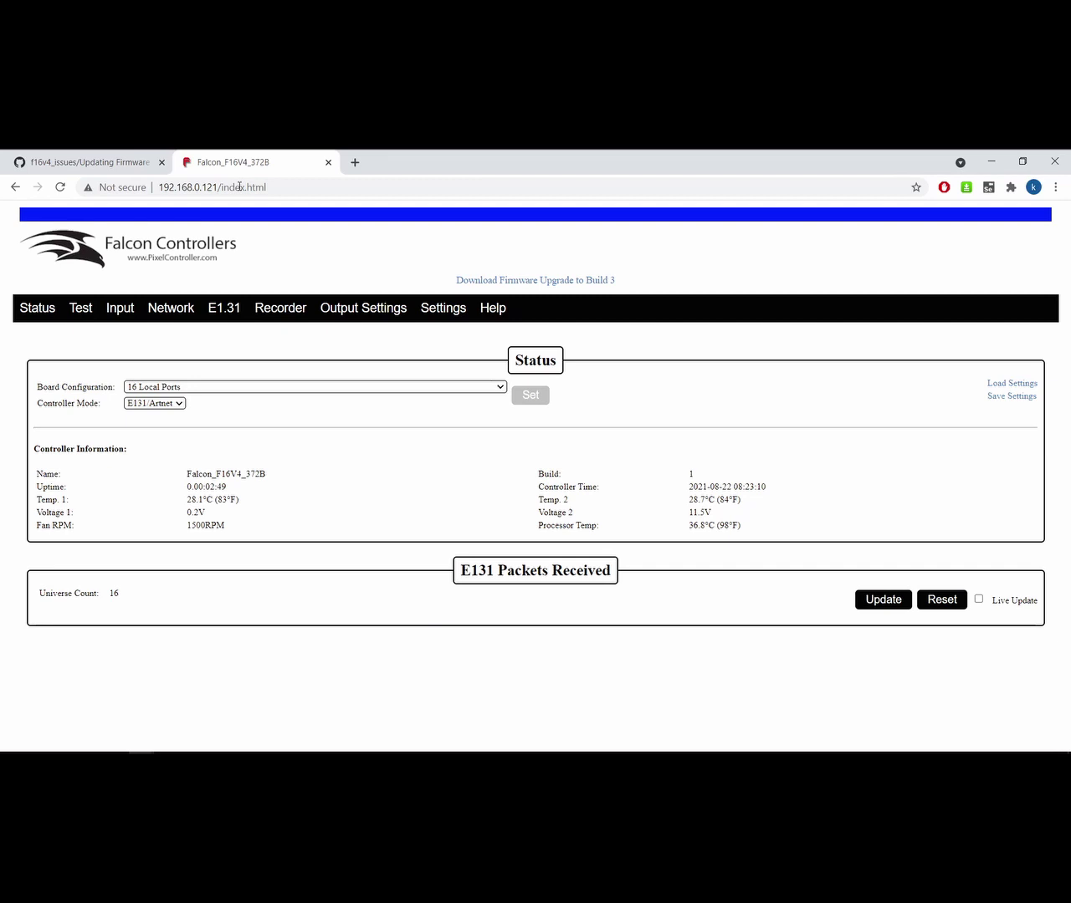
pyautogui.click(543, 283)
pyautogui.moveTo(543, 285); pyautogui.dragTo(578, 294)
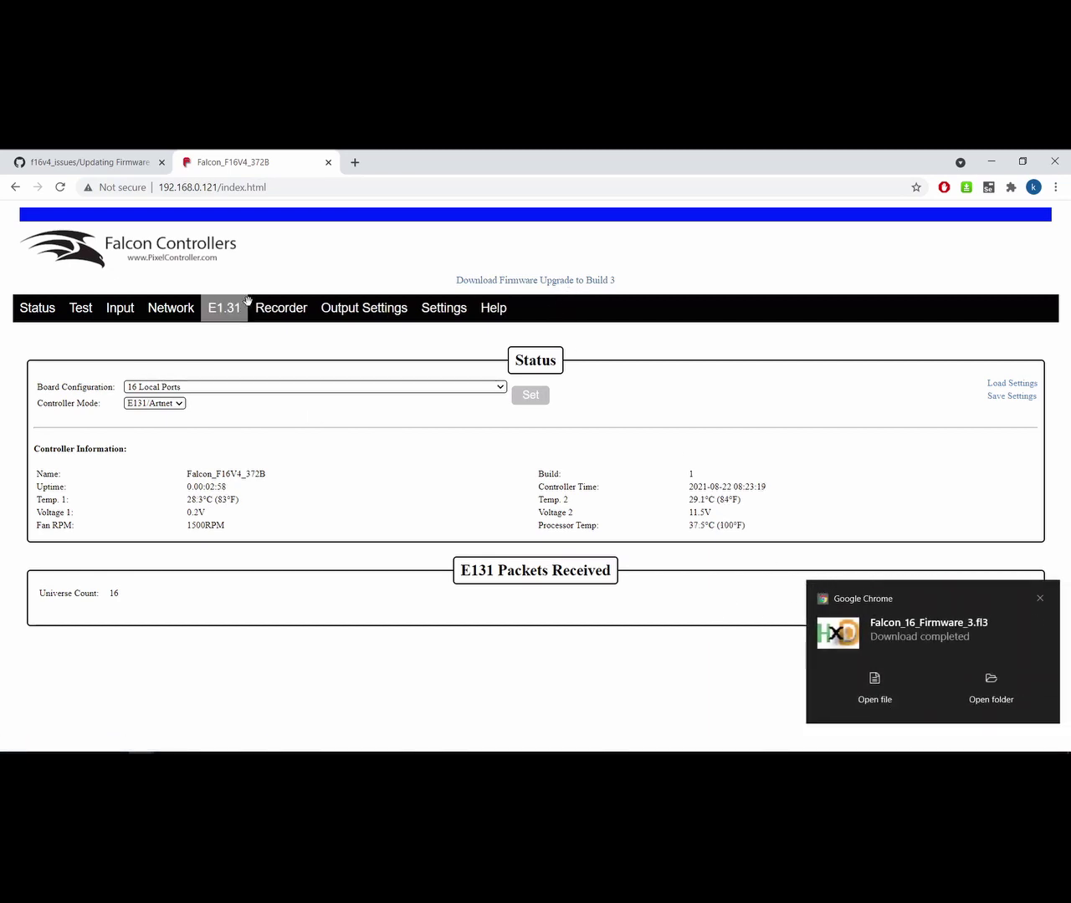
pyautogui.click(109, 165)
pyautogui.click(234, 162)
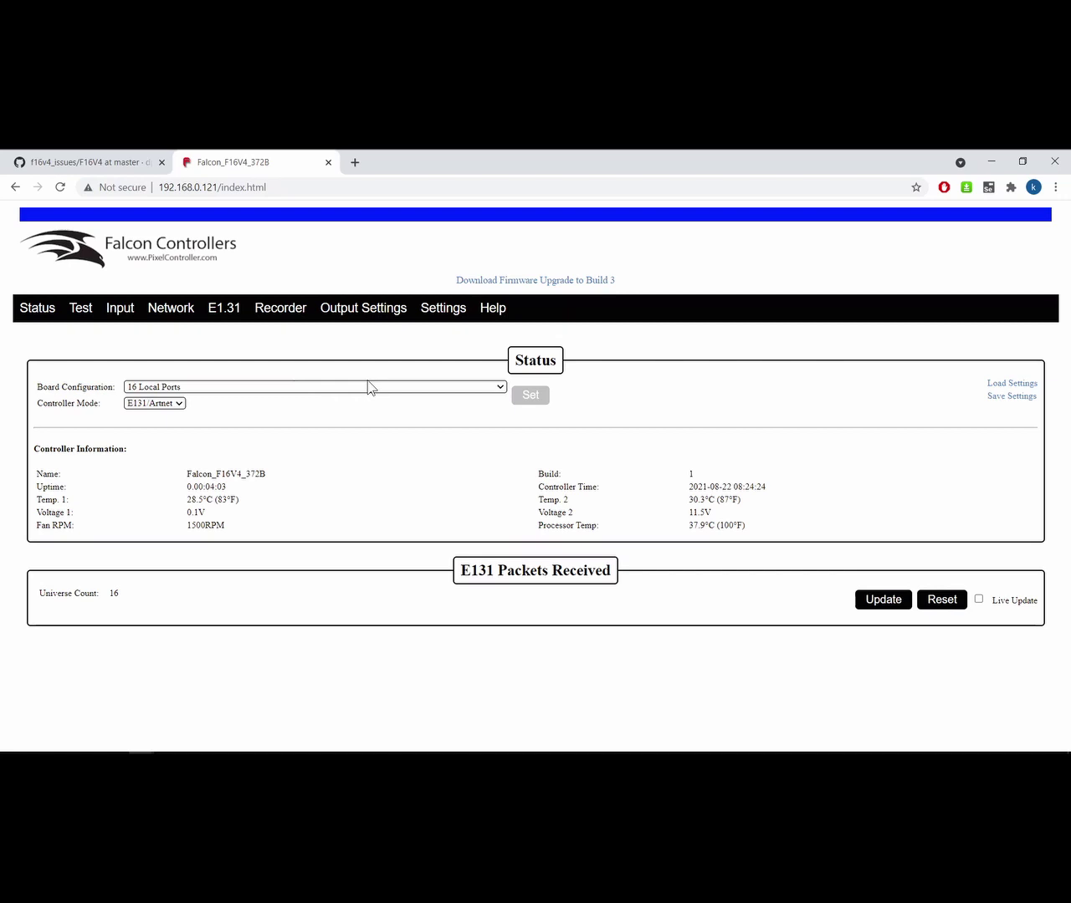
# - Launch Update Firmware from the Settings page's Firmware section to browse the Firmware\Falcon\16 folder
pyautogui.click(449, 311)
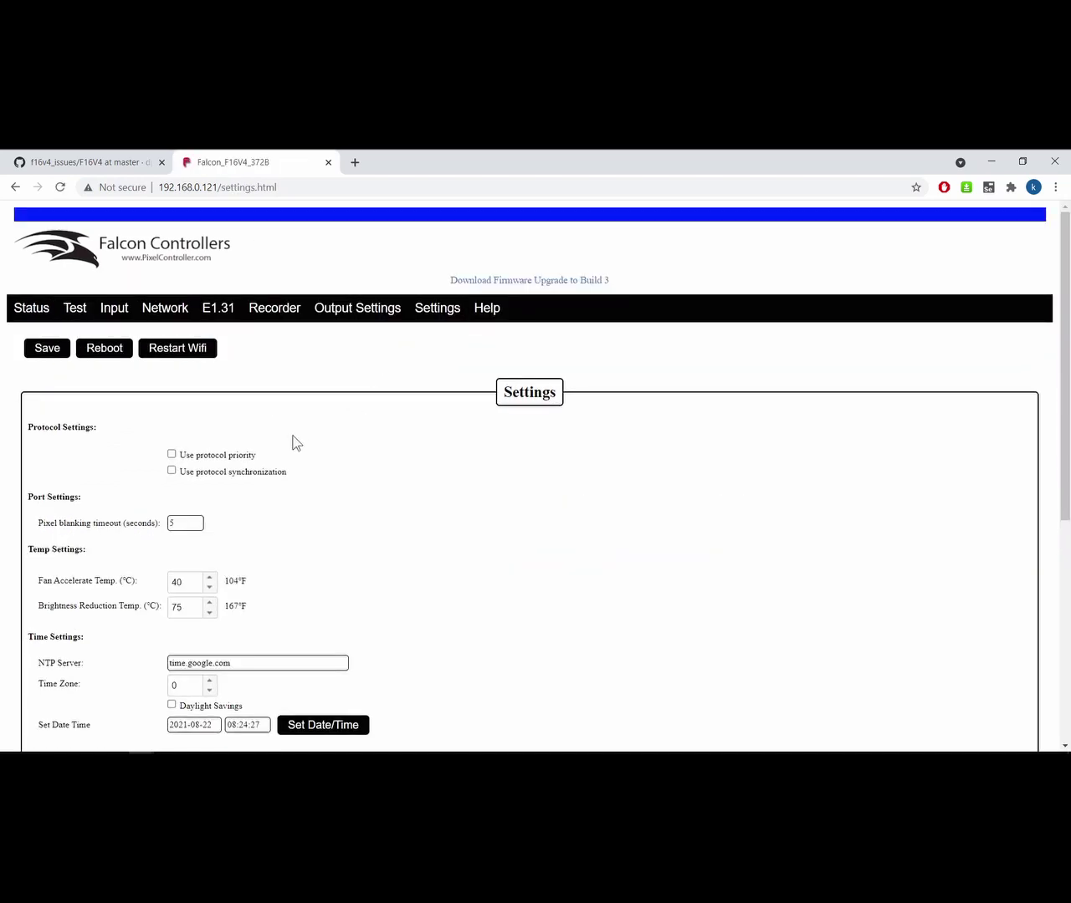
pyautogui.scroll(-5, 351, 560)
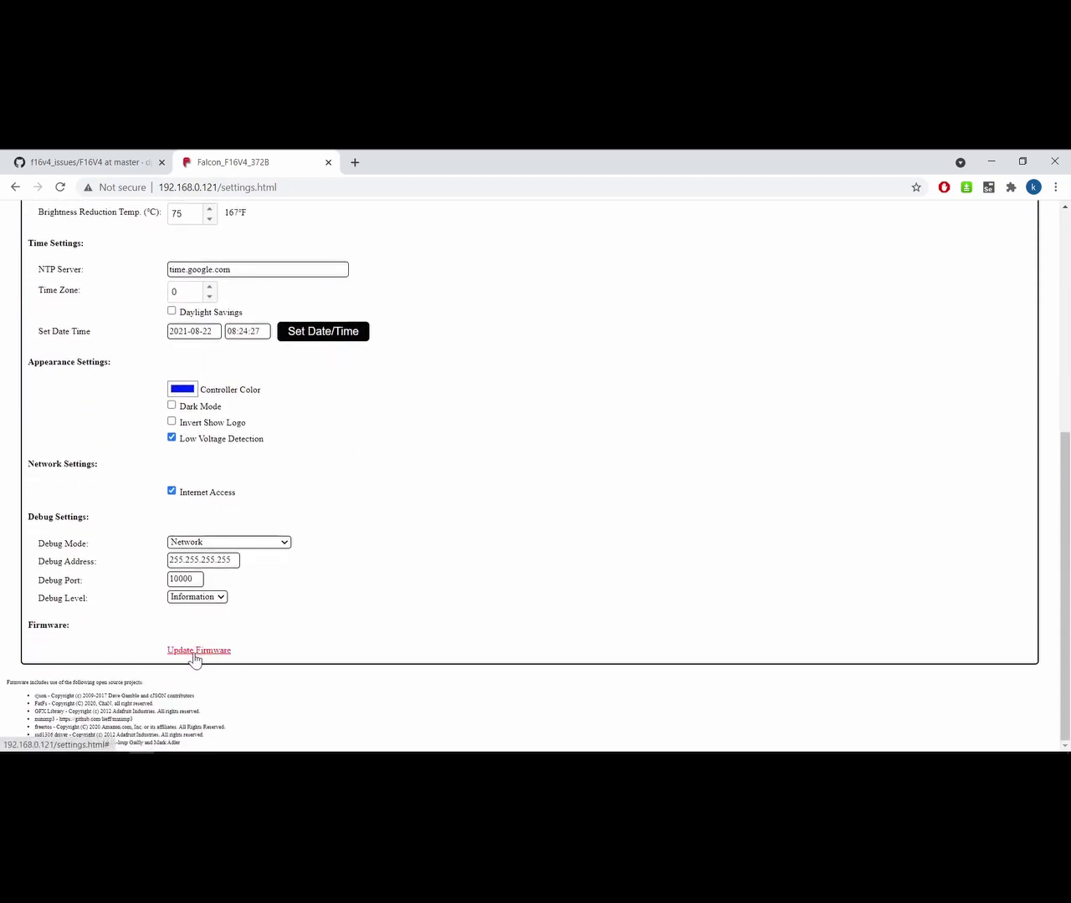
pyautogui.click(197, 651)
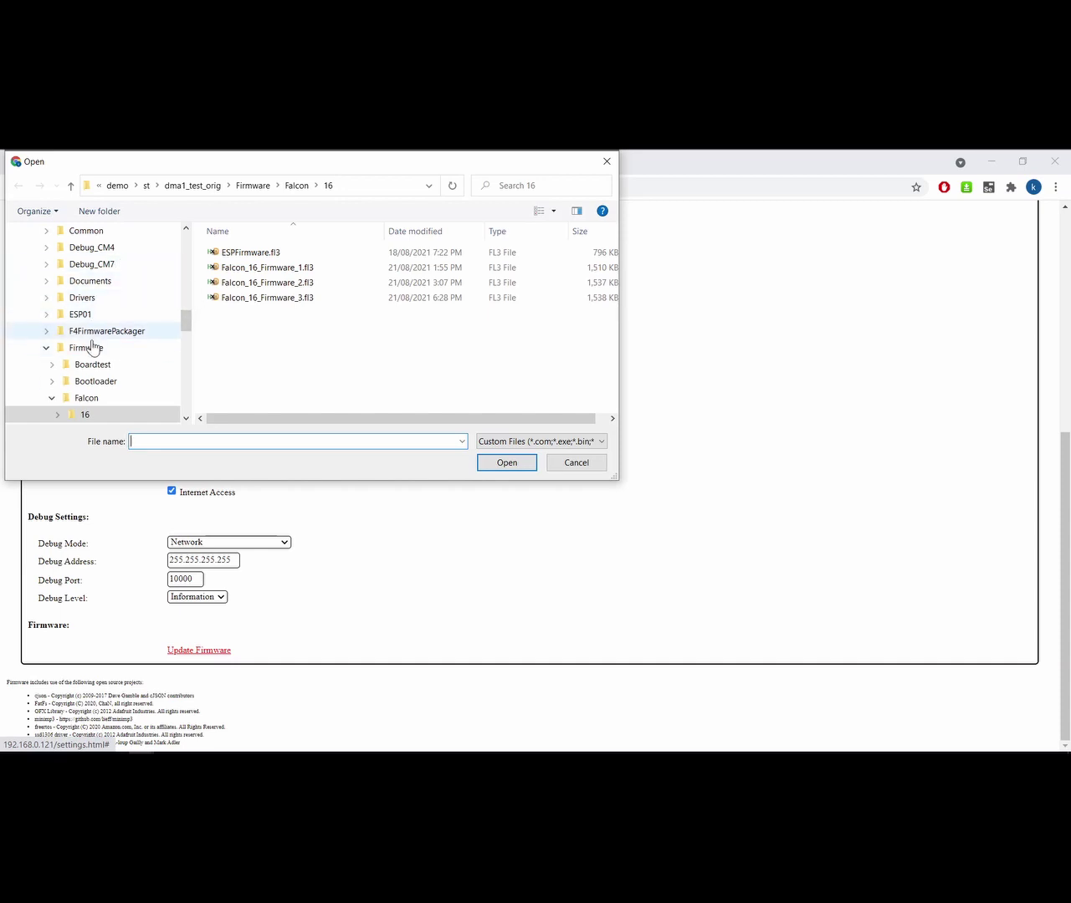
# - Upload Falcon_16_Firmware_3.fl3 to the controller from the Open dialog
pyautogui.click(268, 302)
pyautogui.doubleClick(274, 299)
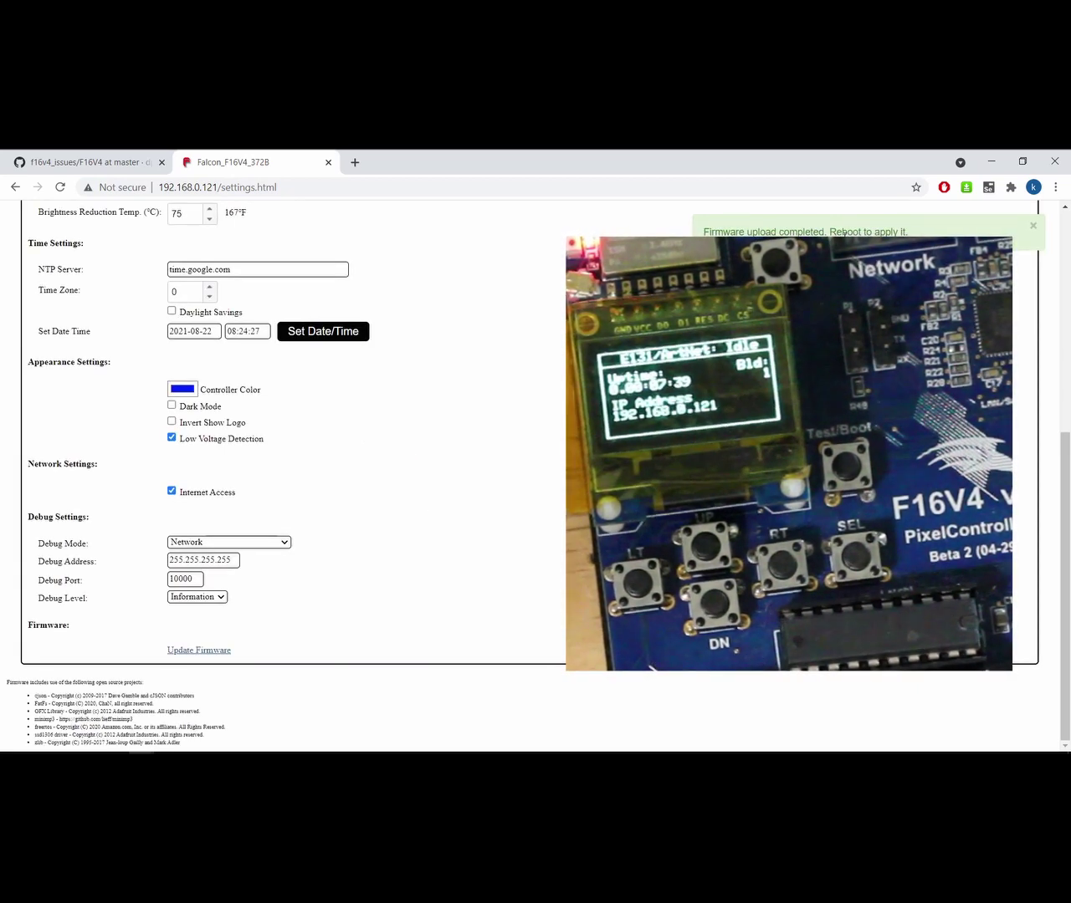
# - Scroll the Settings page back to the top to reveal the menu bar and Reboot button
pyautogui.scroll(4, 1029, 224)
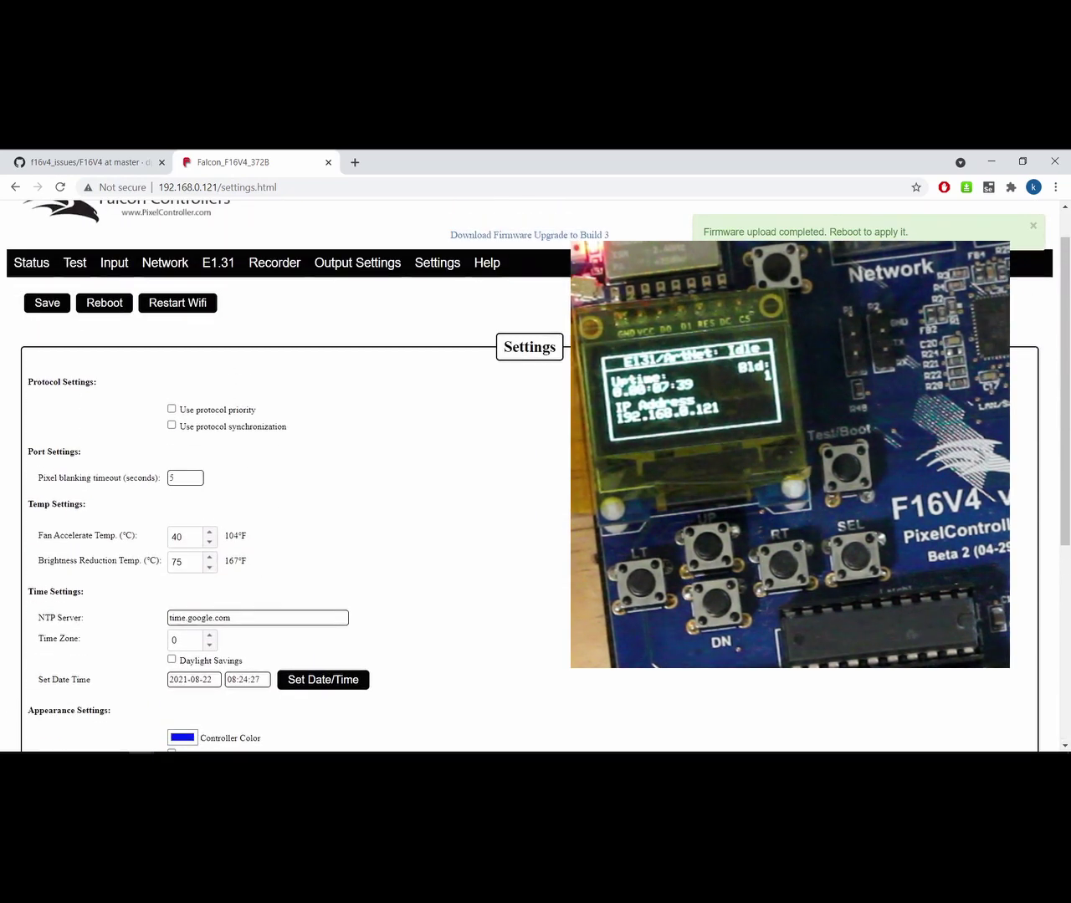
pyautogui.scroll(1, 1029, 224)
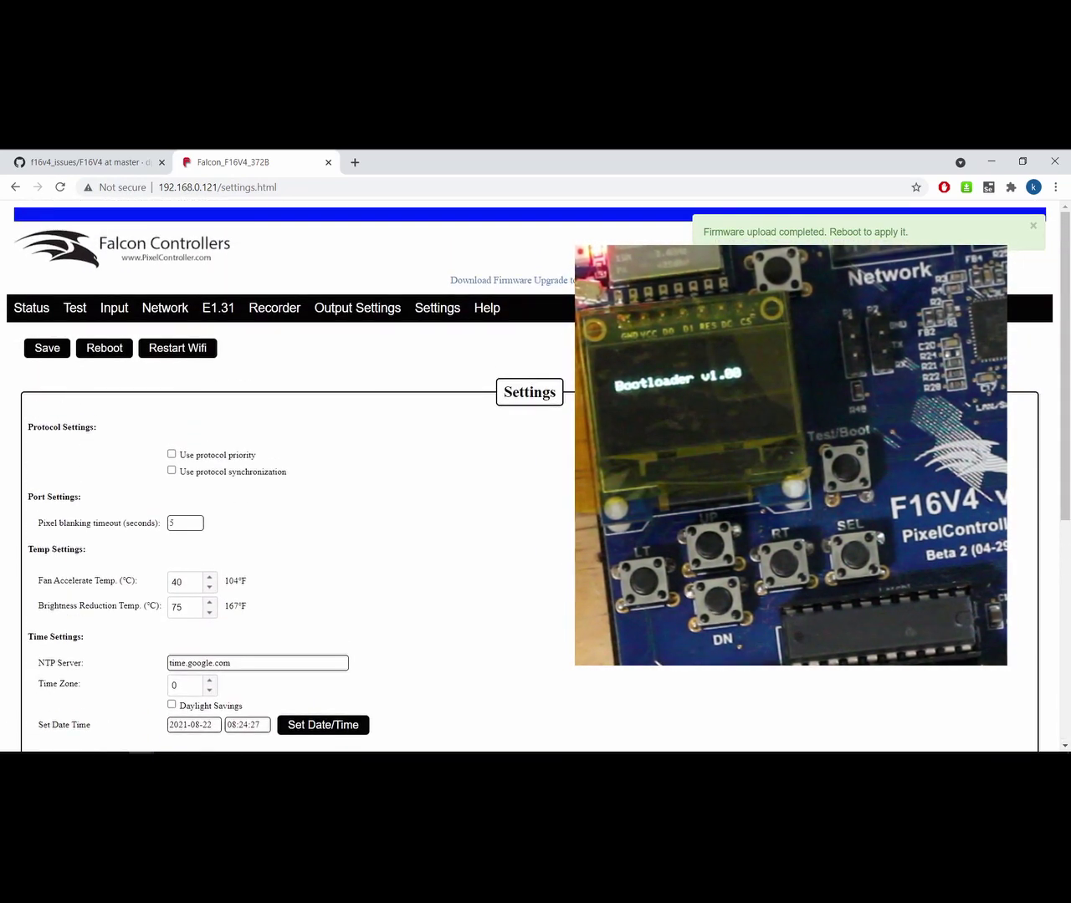
# - Reboot the controller so it flashes the uploaded build 3 firmware
pyautogui.click(1032, 225)
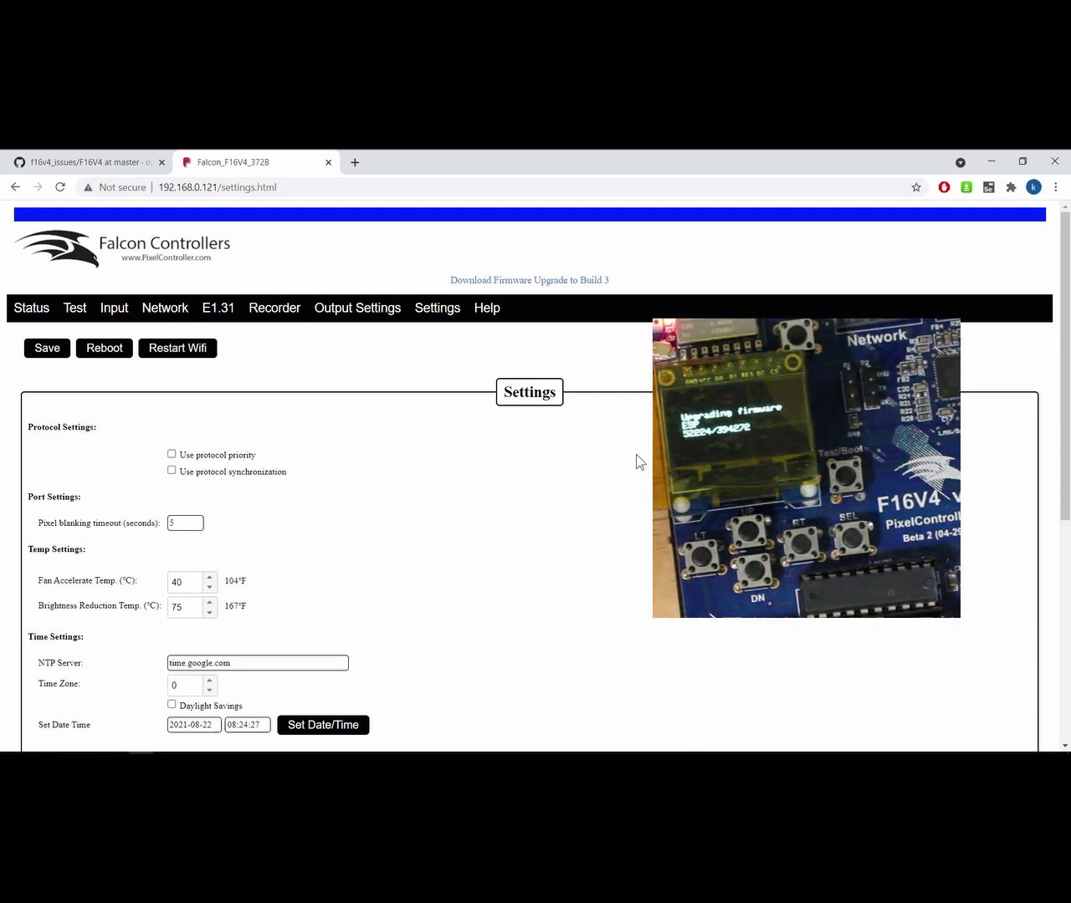
# - Go to the Status page and reload it with F5 after it times out during the upgrade
pyautogui.click(25, 309)
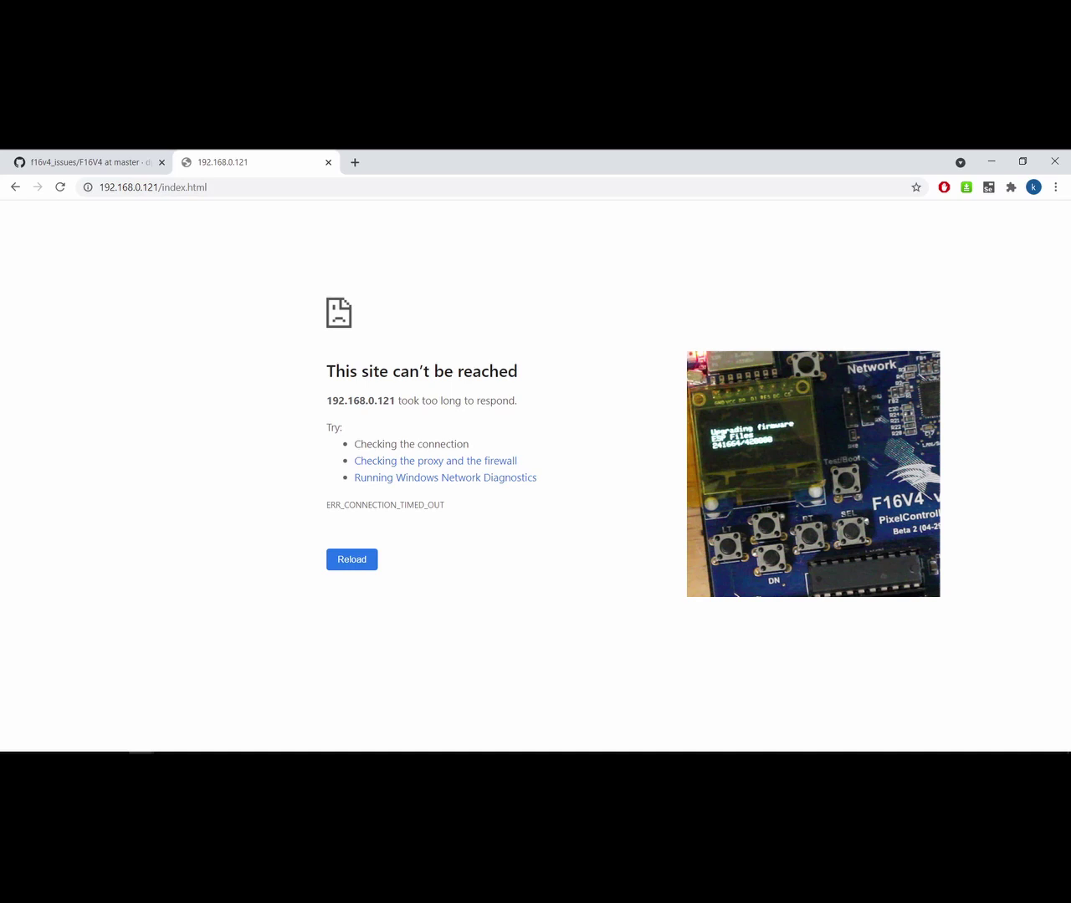
pyautogui.press('F5')
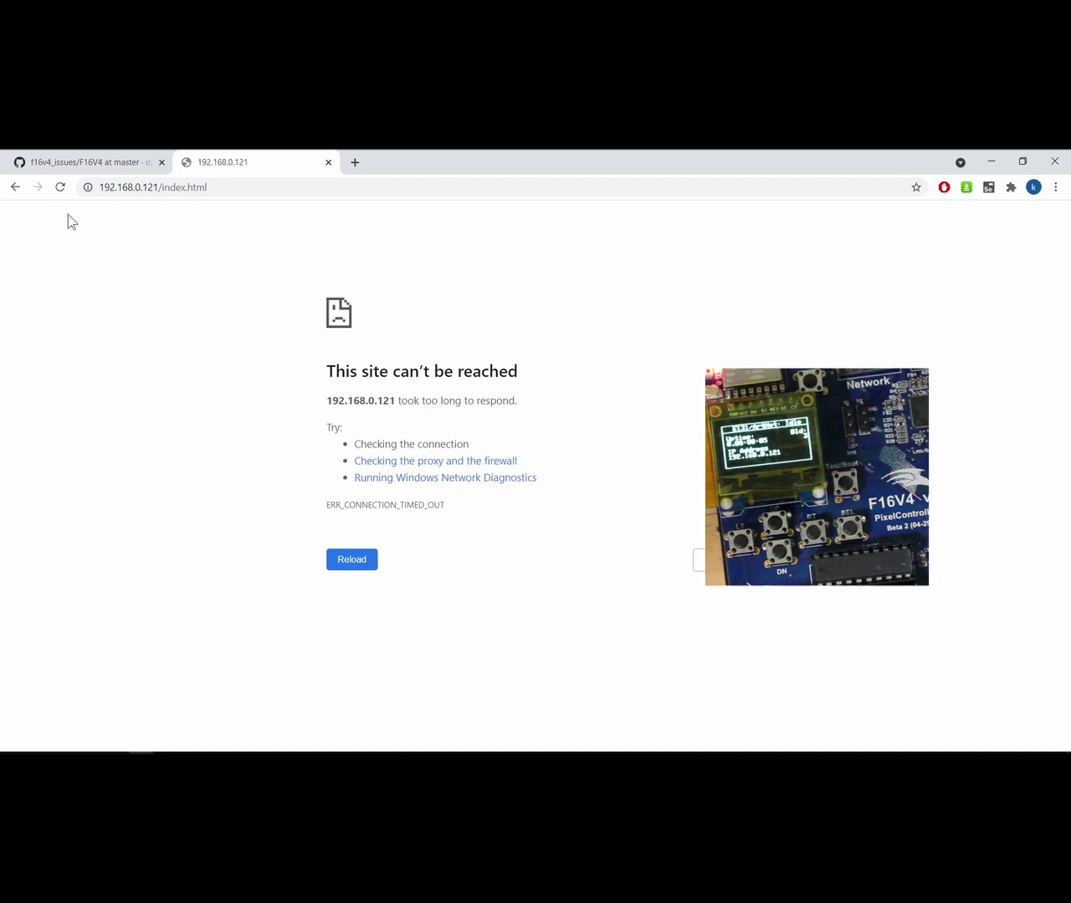
# - Reload the browser error page so the controller's Status page returns showing Build 3
pyautogui.click(62, 189)
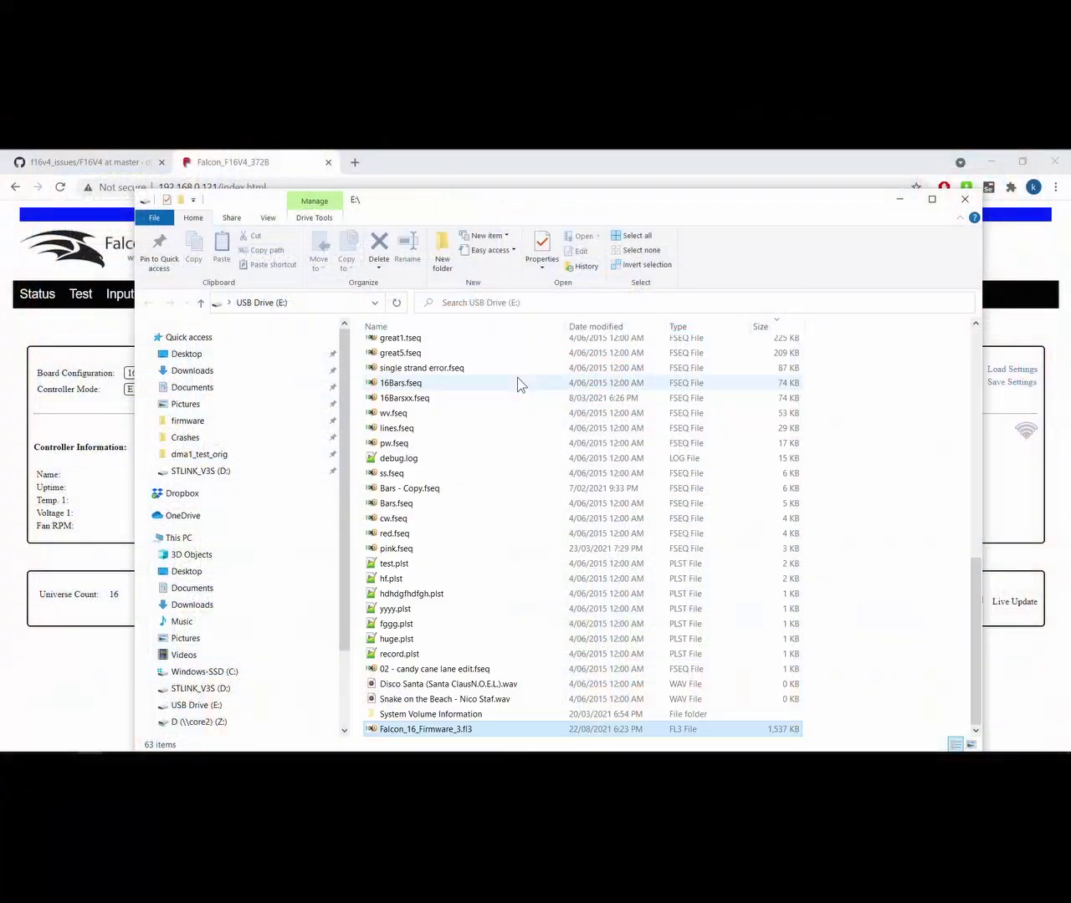
# - Select Falcon_16_Firmware_3.fl3 on USB Drive (E:) in File Explorer
pyautogui.click(497, 729)
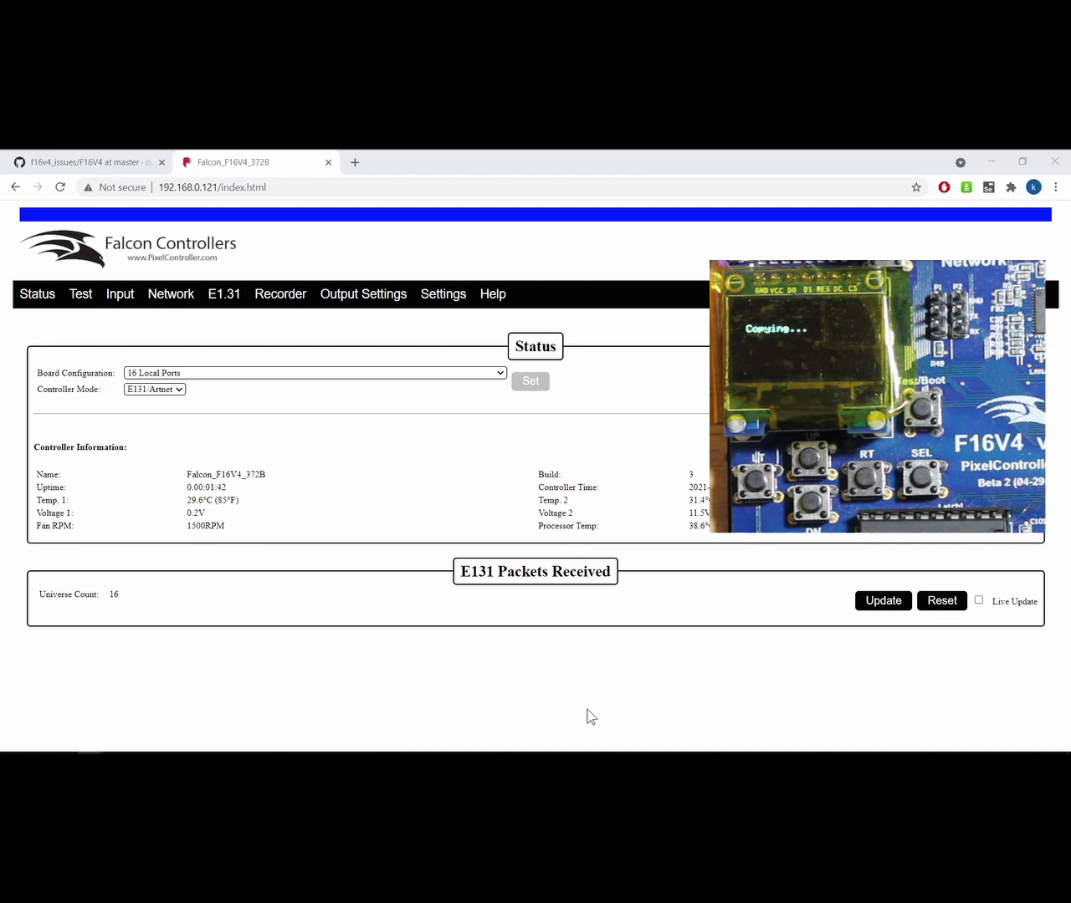
# - Reload the Status page while the controller validates the USB firmware and shows Upgrading..
pyautogui.press('F5')
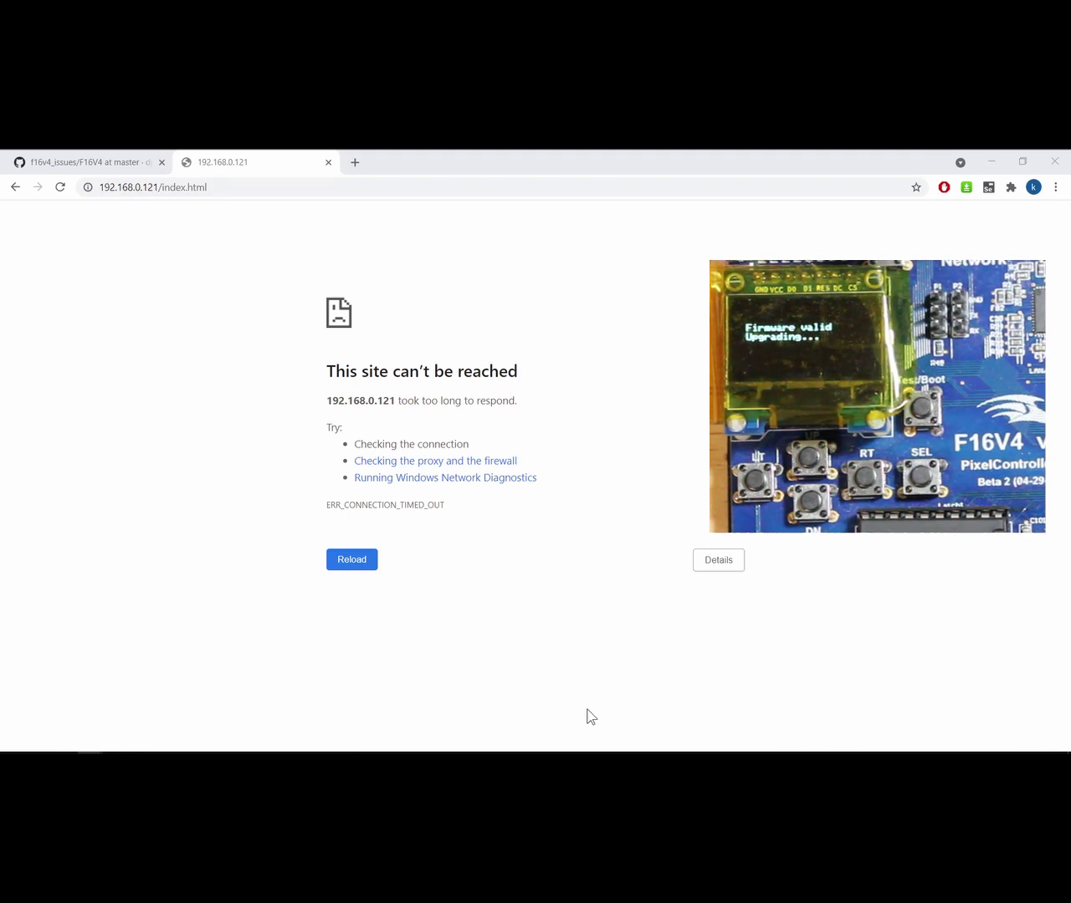
pyautogui.press('F5')
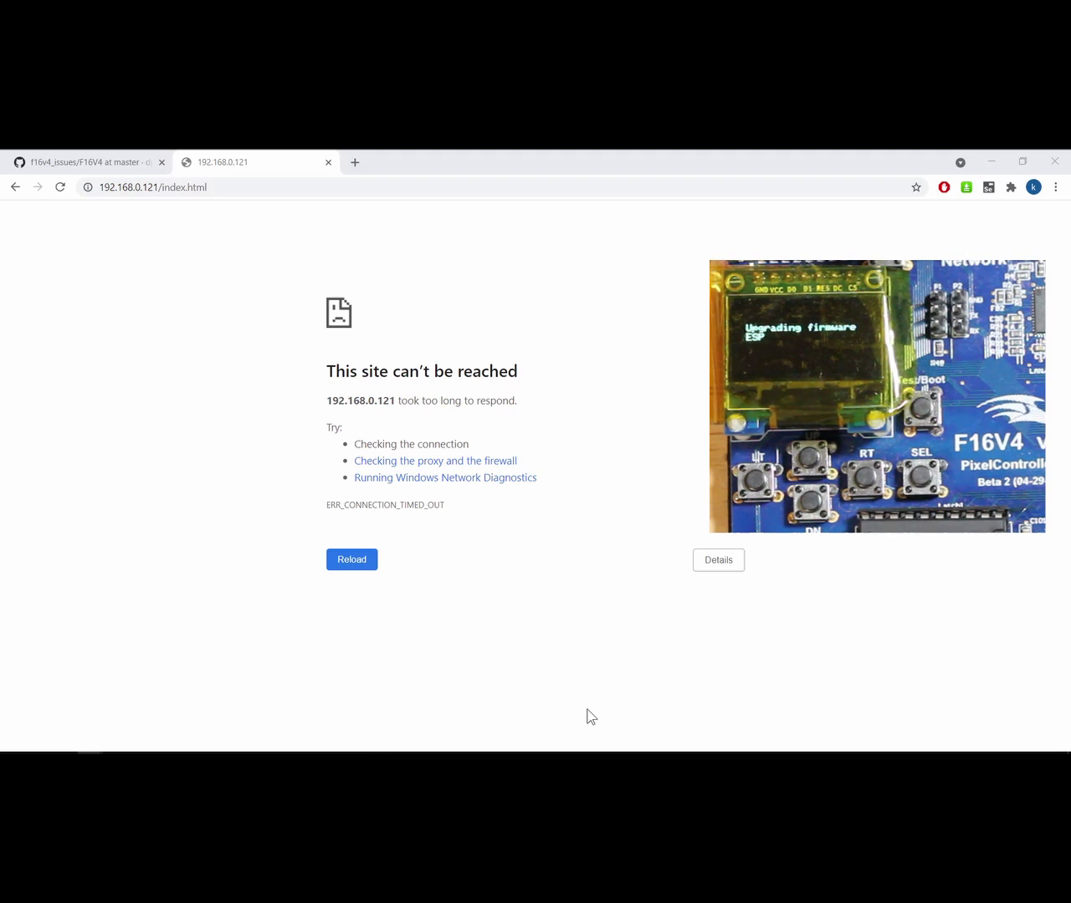
pyautogui.press('F5')
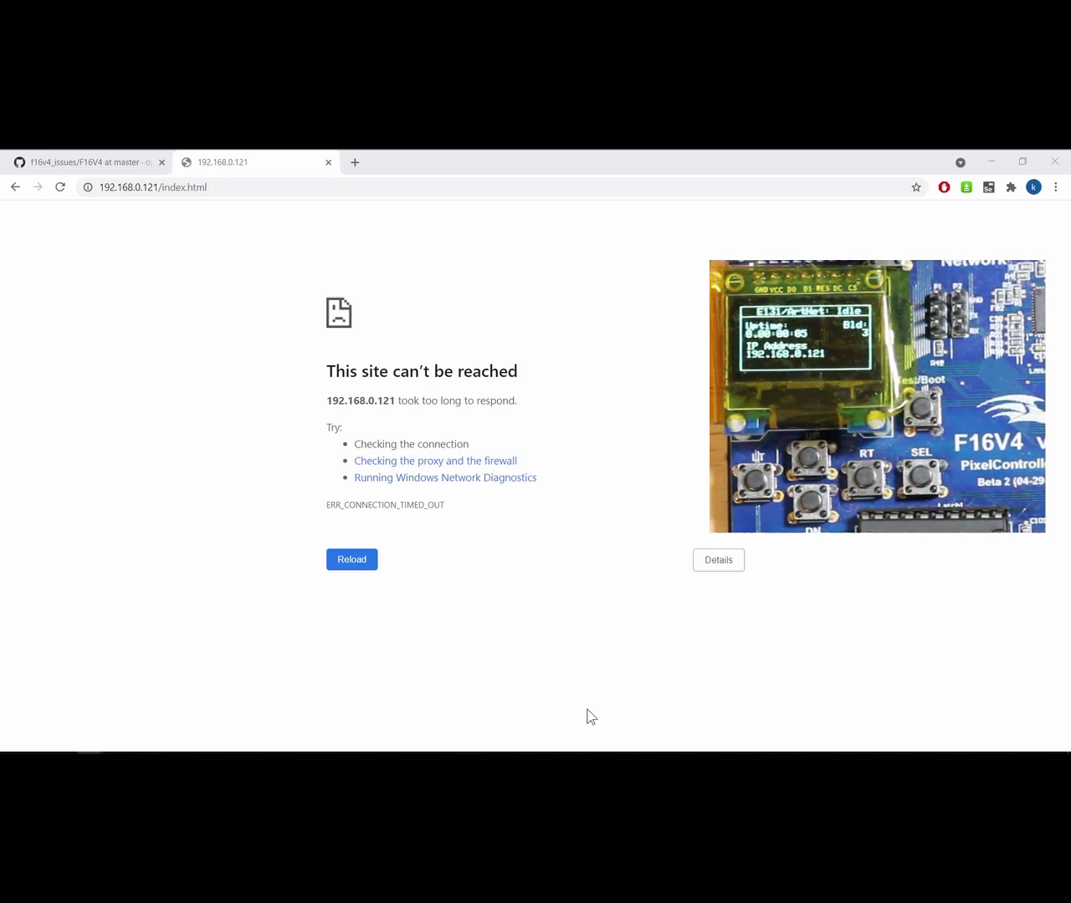
# - Reload the Status page and confirm it reports Build 3 with 16 Local Ports
pyautogui.press('F5')
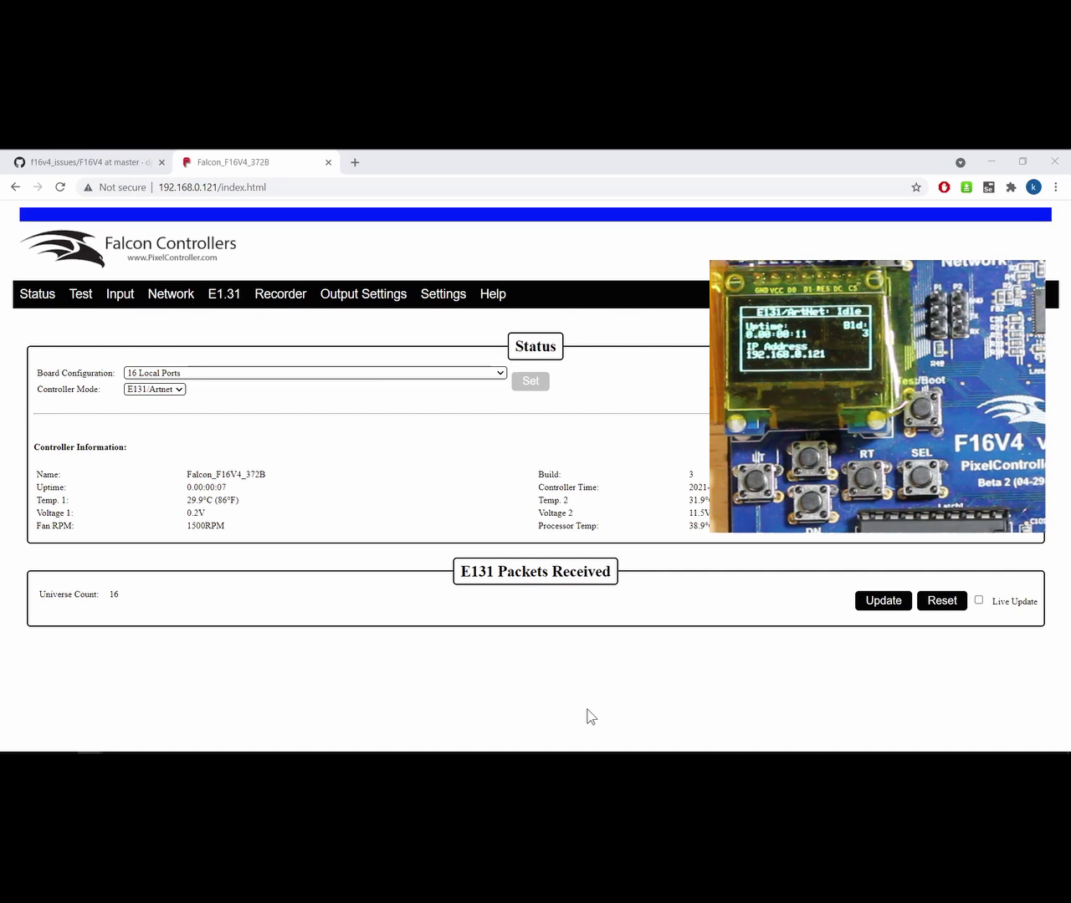
pyautogui.moveTo(490, 741)
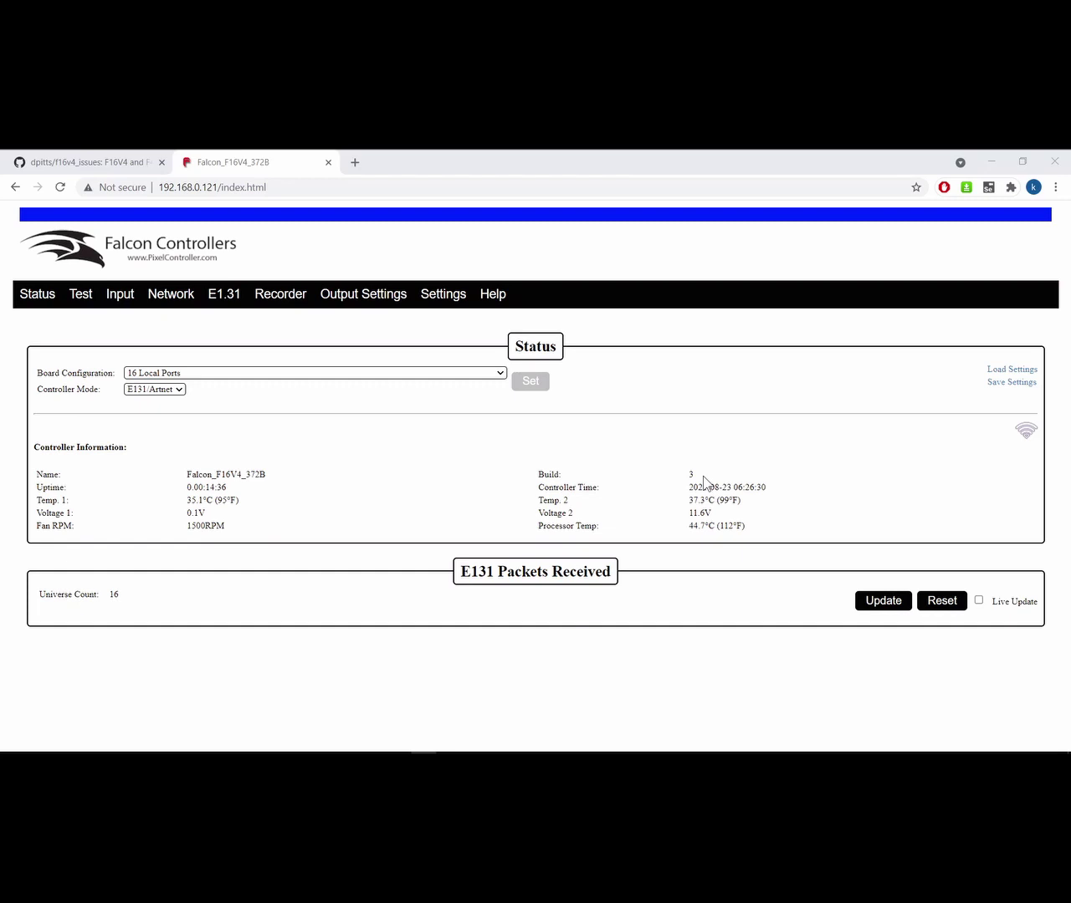
pyautogui.click(1012, 390)
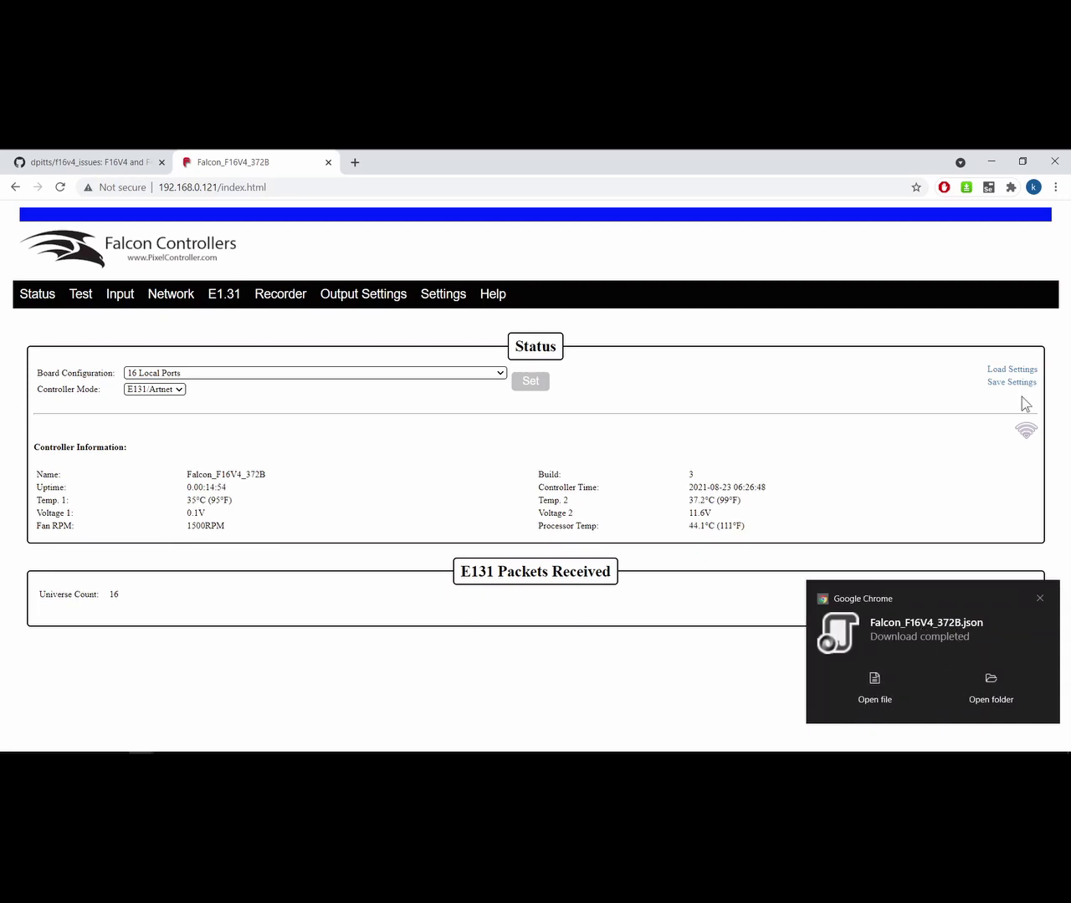
pyautogui.click(1009, 370)
# - Close Chrome's Download completed notification to reveal the full Build 3 Status page
pyautogui.click(1039, 600)
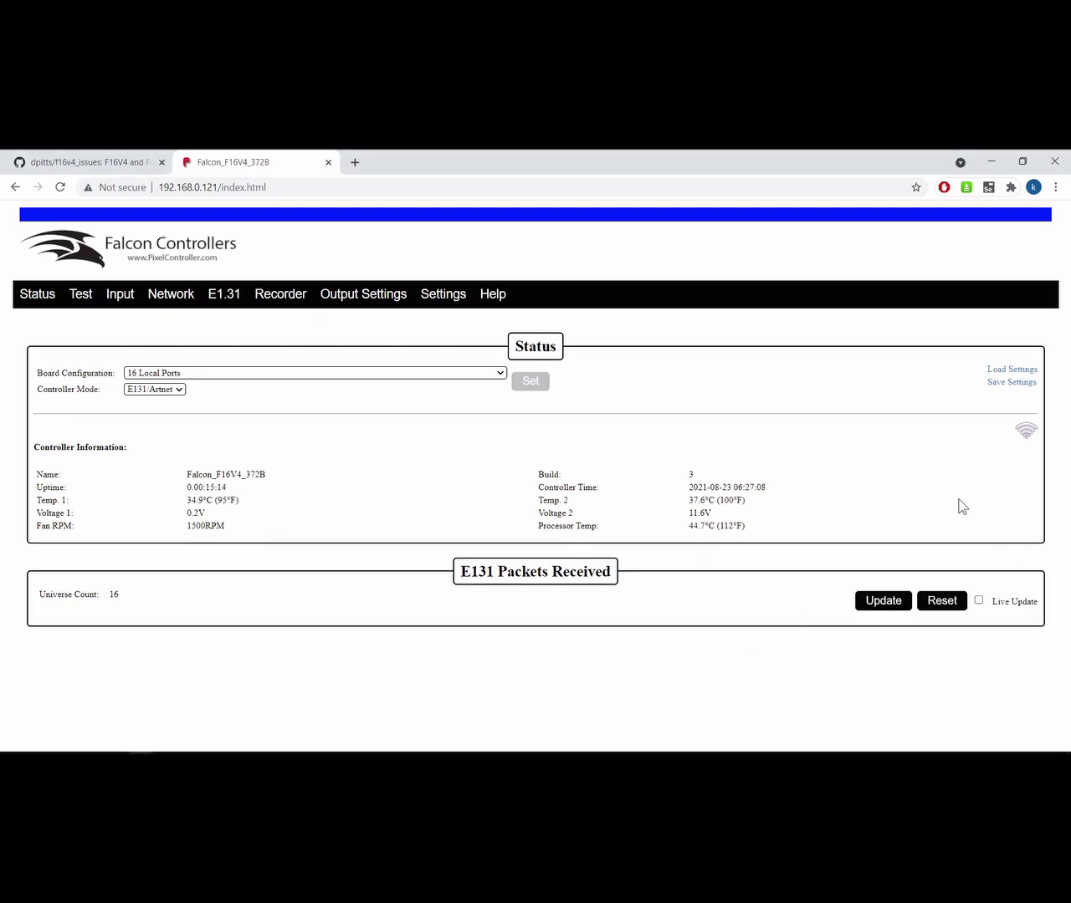